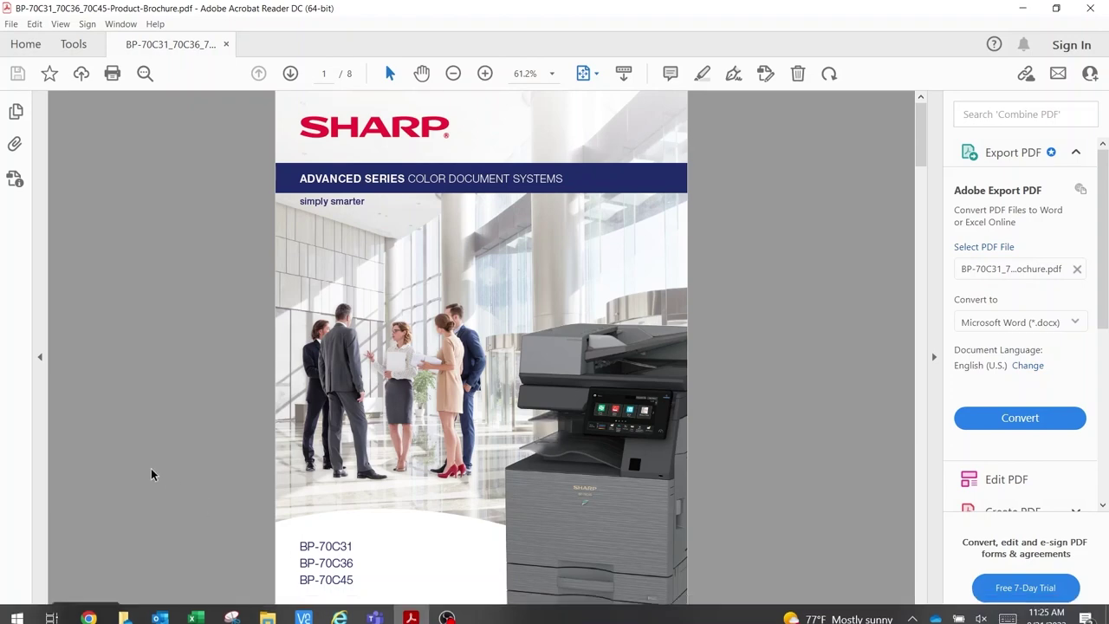
- Set the Sharp printer's booklet layout to Standard from the Print dialog's printer properties
{"action": "left_click", "coordinate": [11, 23]}
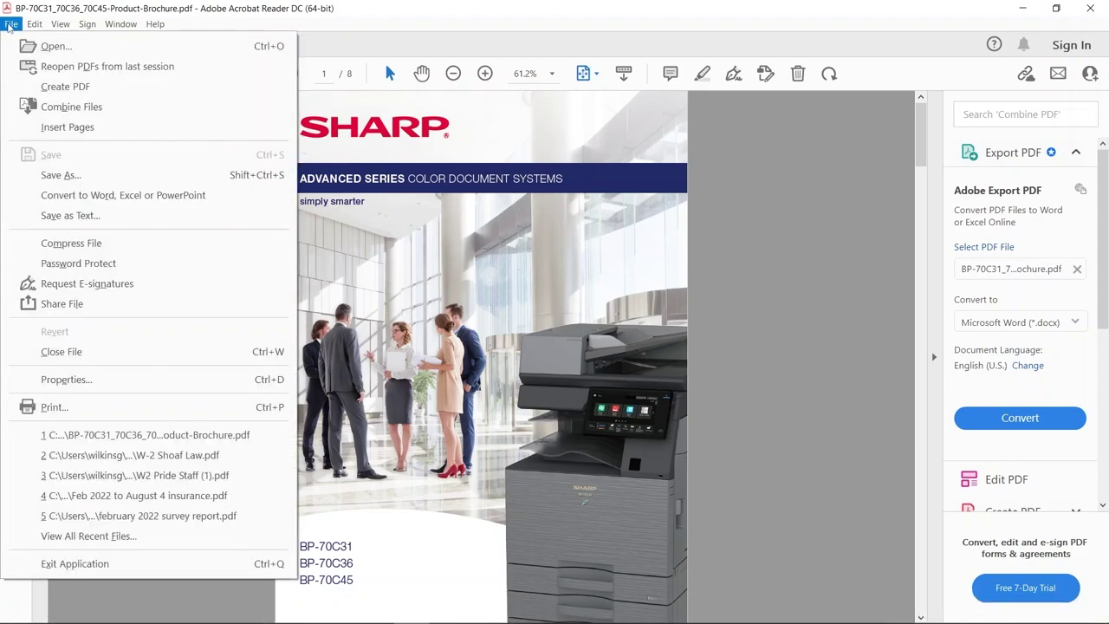
{"action": "left_click", "coordinate": [59, 407]}
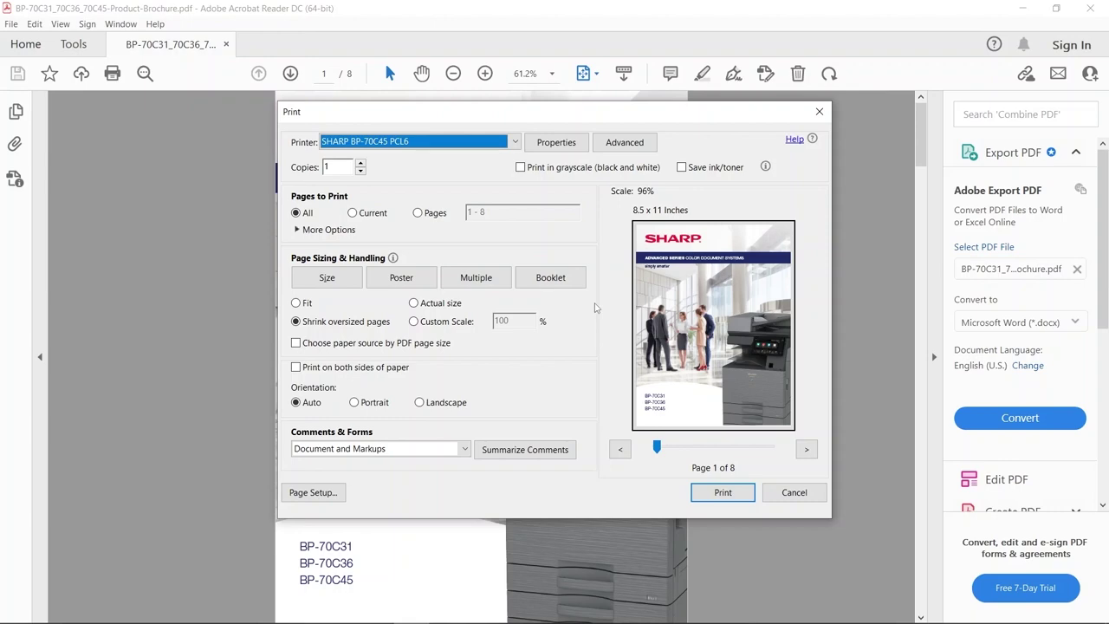
{"action": "left_click", "coordinate": [560, 150]}
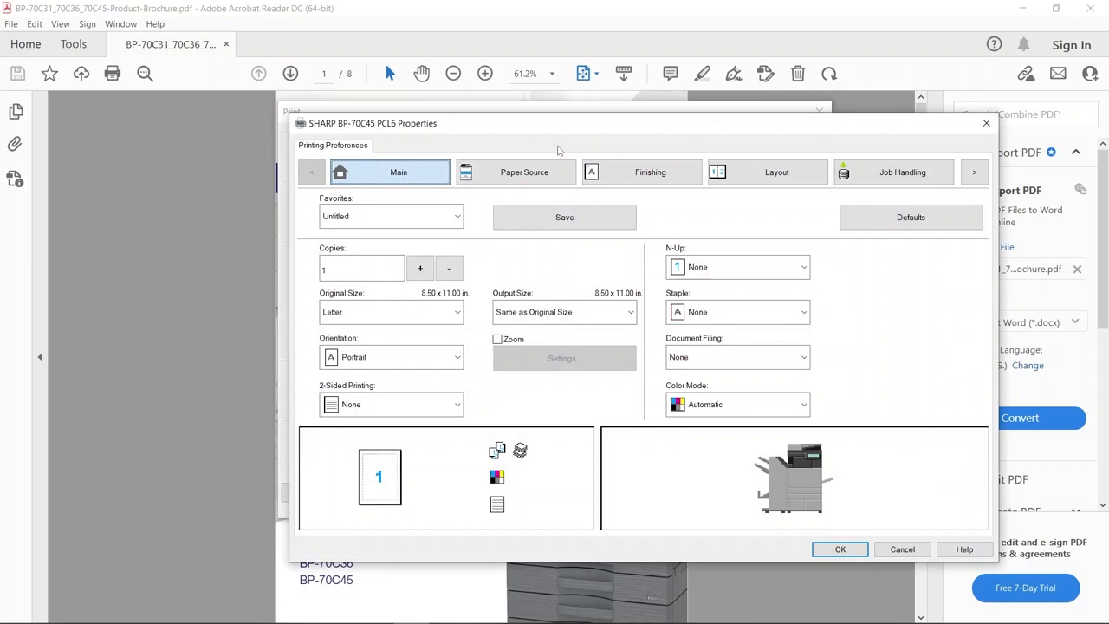
{"action": "left_click", "coordinate": [779, 176]}
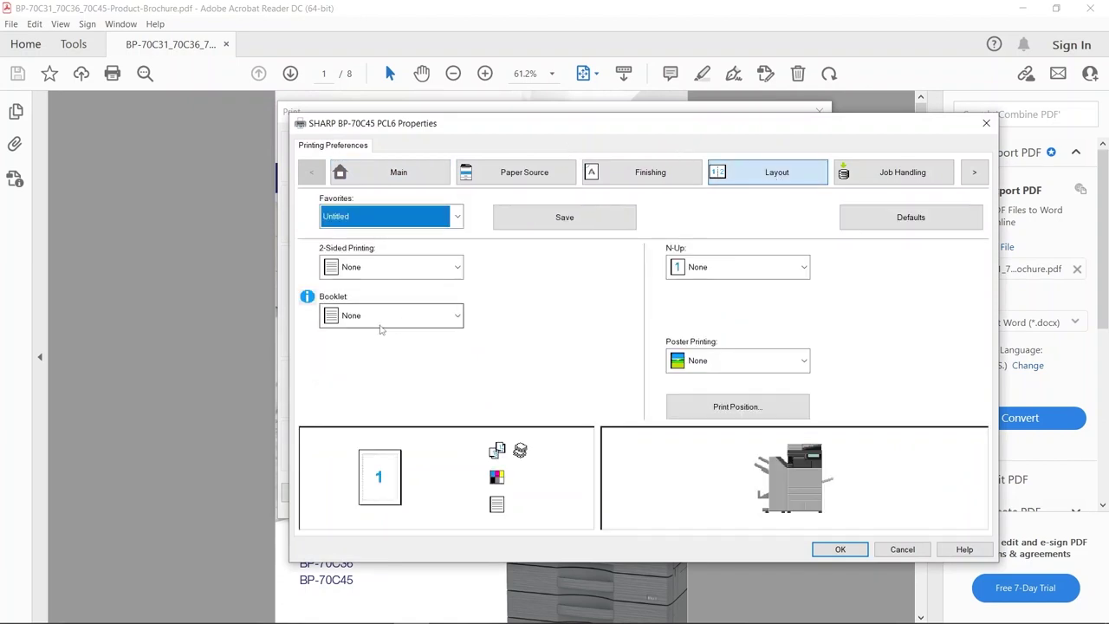
{"action": "left_click", "coordinate": [385, 323]}
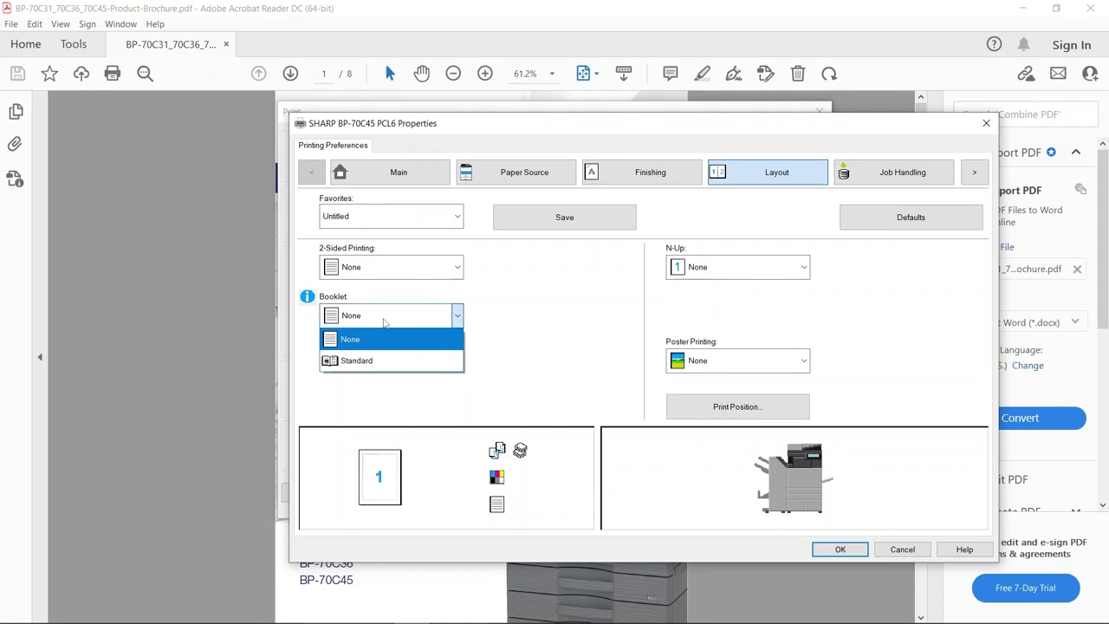
{"action": "left_click", "coordinate": [365, 370]}
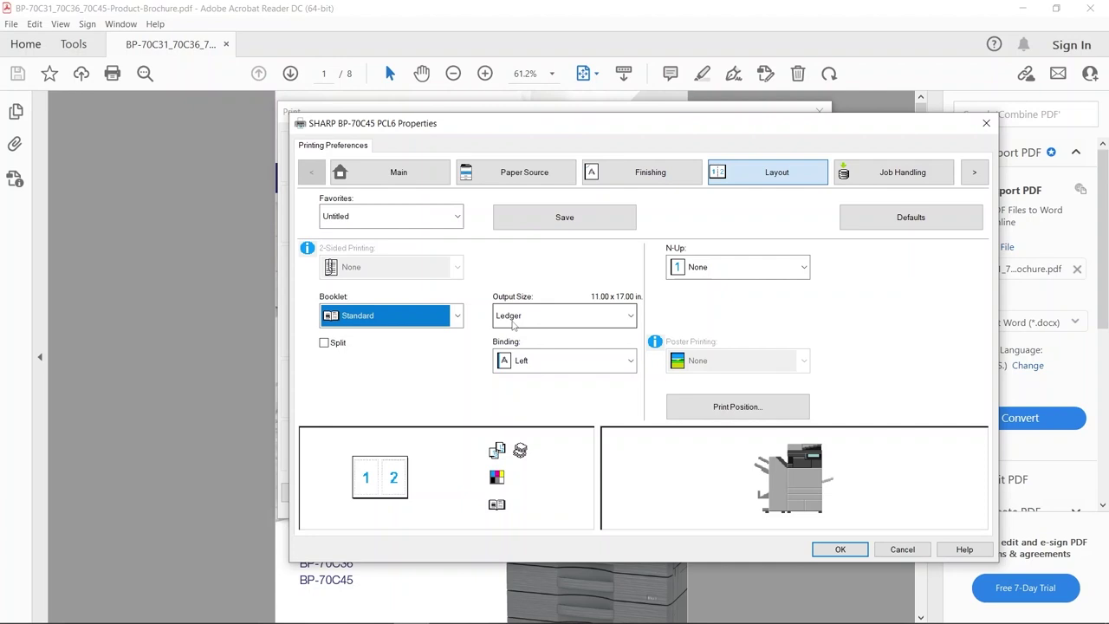
- Set stapling to Saddle Stitch on the Main page, accepting the staple capacity warning
{"action": "left_click", "coordinate": [419, 177]}
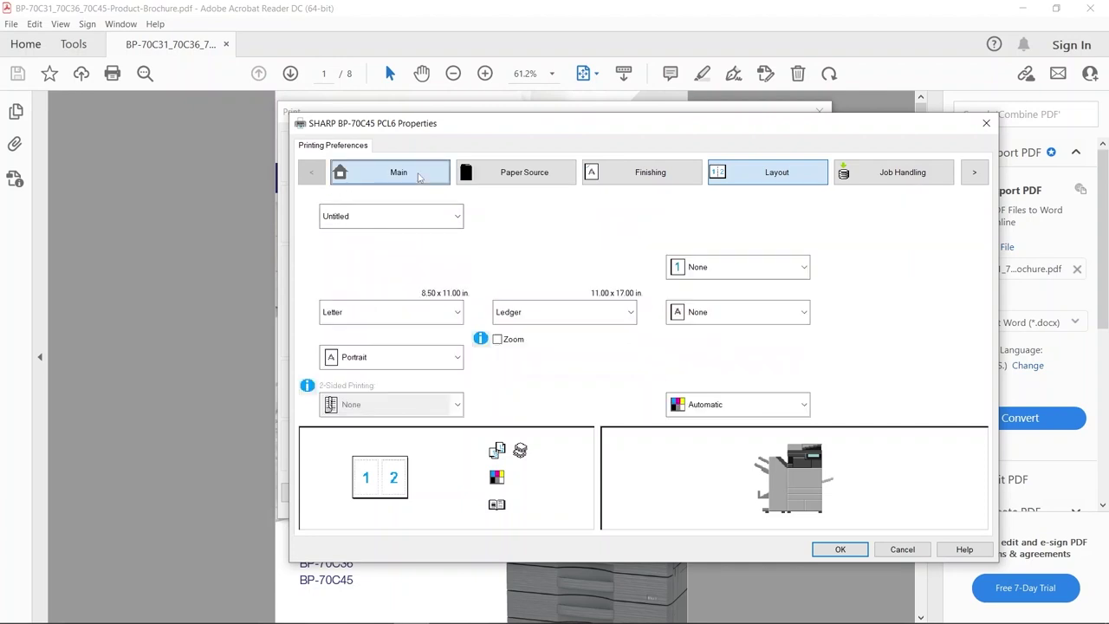
{"action": "left_click", "coordinate": [713, 320]}
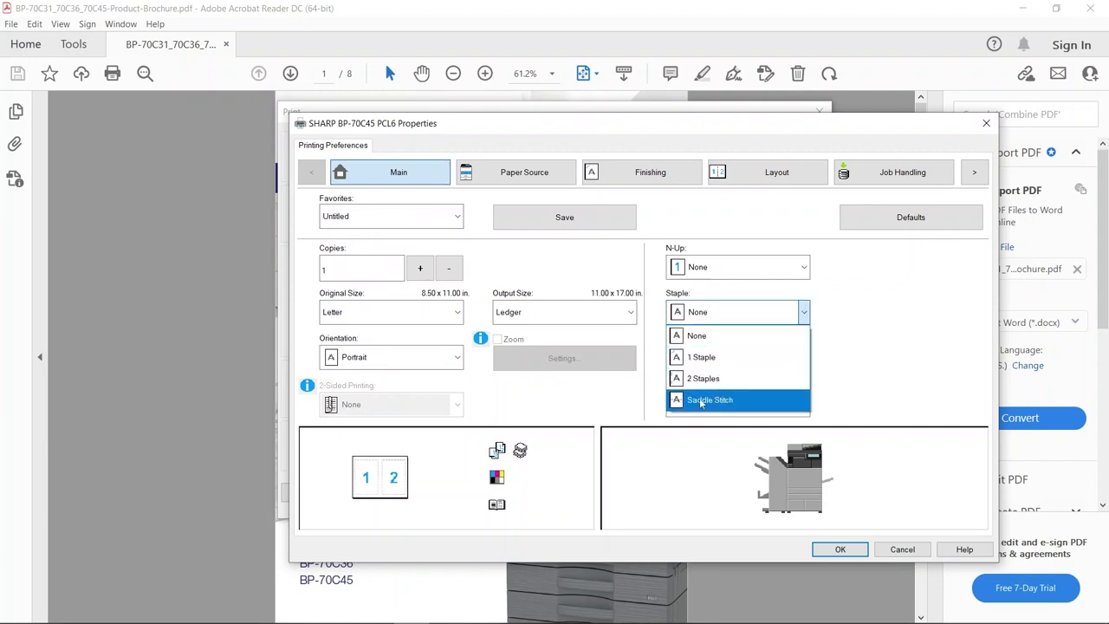
{"action": "left_click", "coordinate": [702, 401]}
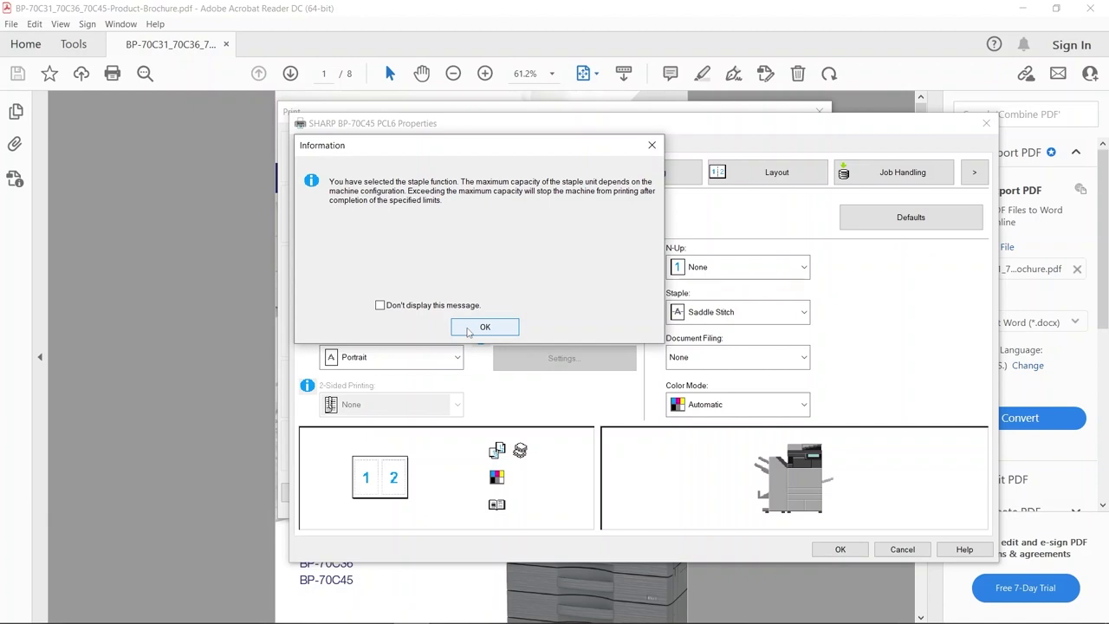
{"action": "left_click", "coordinate": [467, 332]}
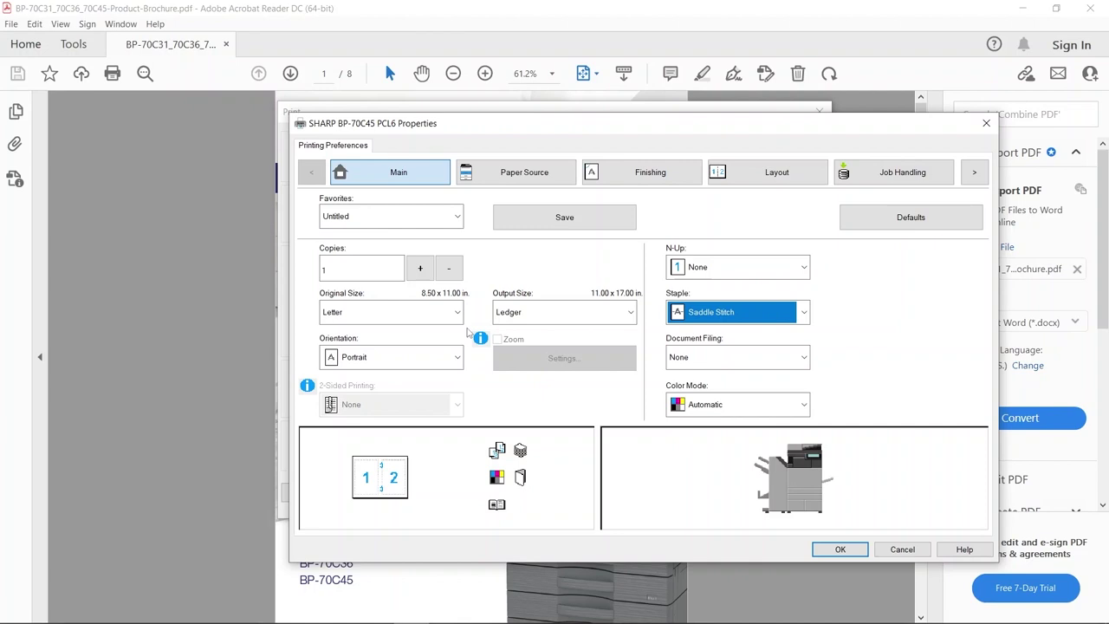
- Feed the booklet paper from Tray1 (Ledger) in the Paper Source settings
{"action": "left_click", "coordinate": [520, 176]}
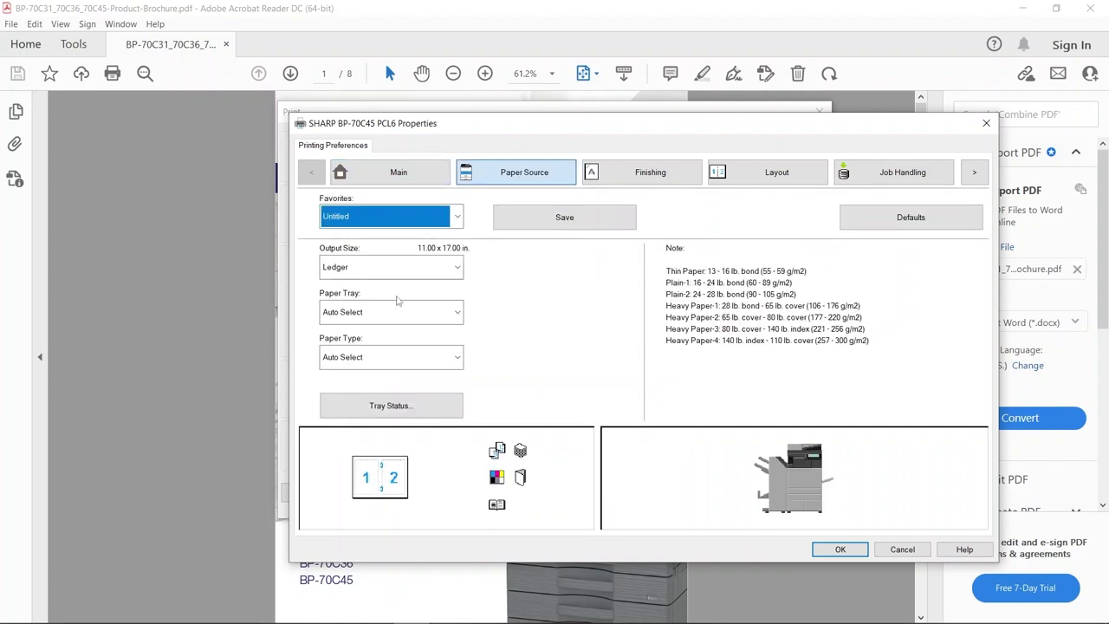
{"action": "left_click", "coordinate": [374, 317]}
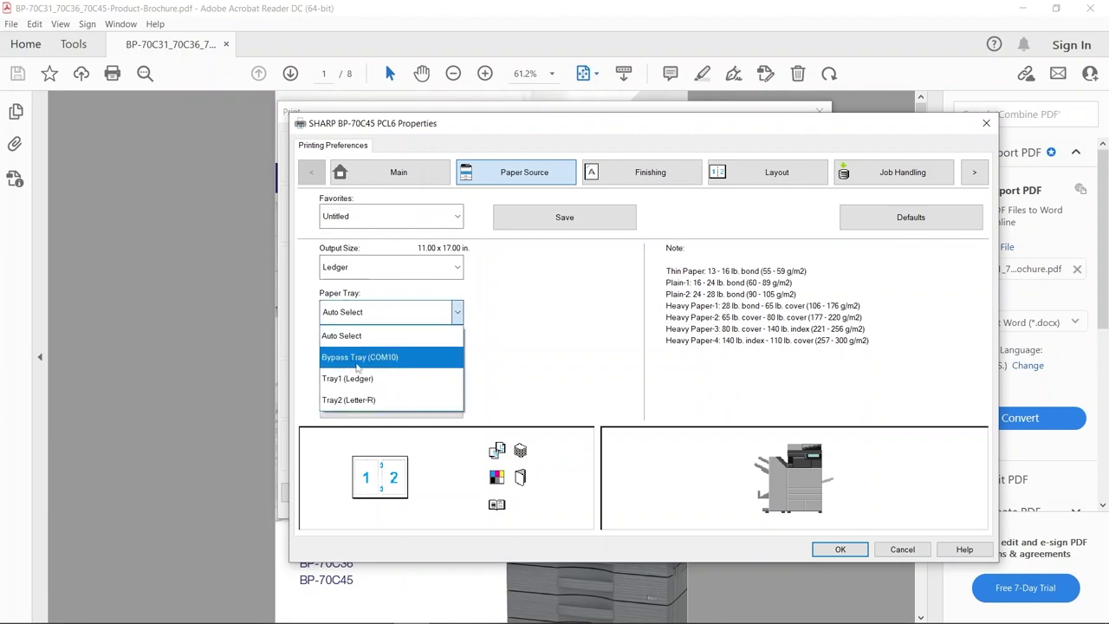
{"action": "left_click", "coordinate": [352, 379]}
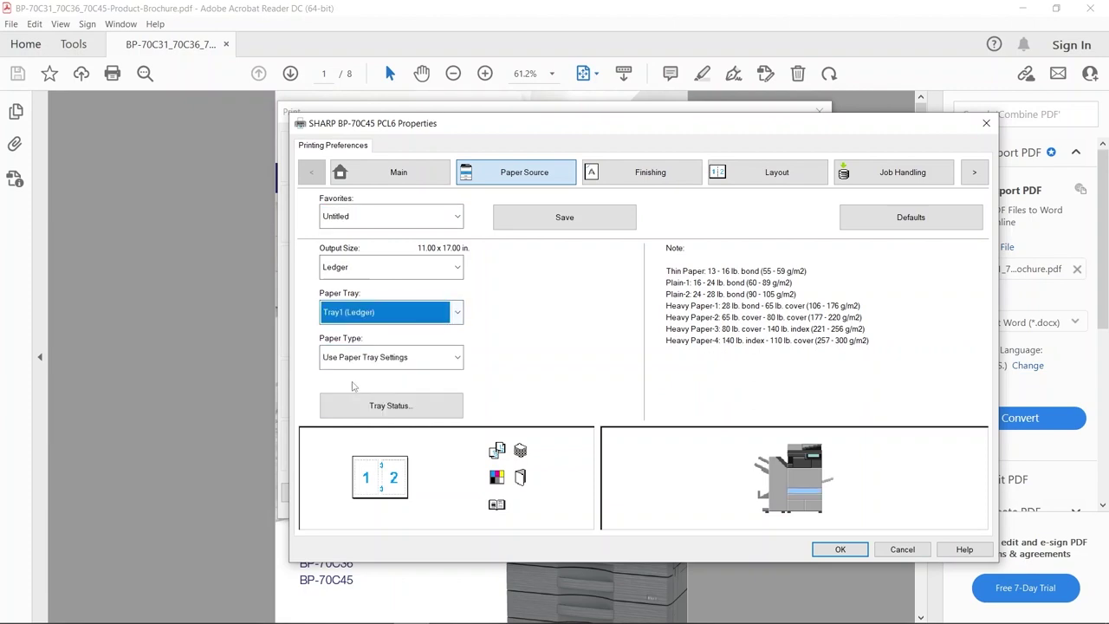
{"action": "left_click", "coordinate": [975, 173]}
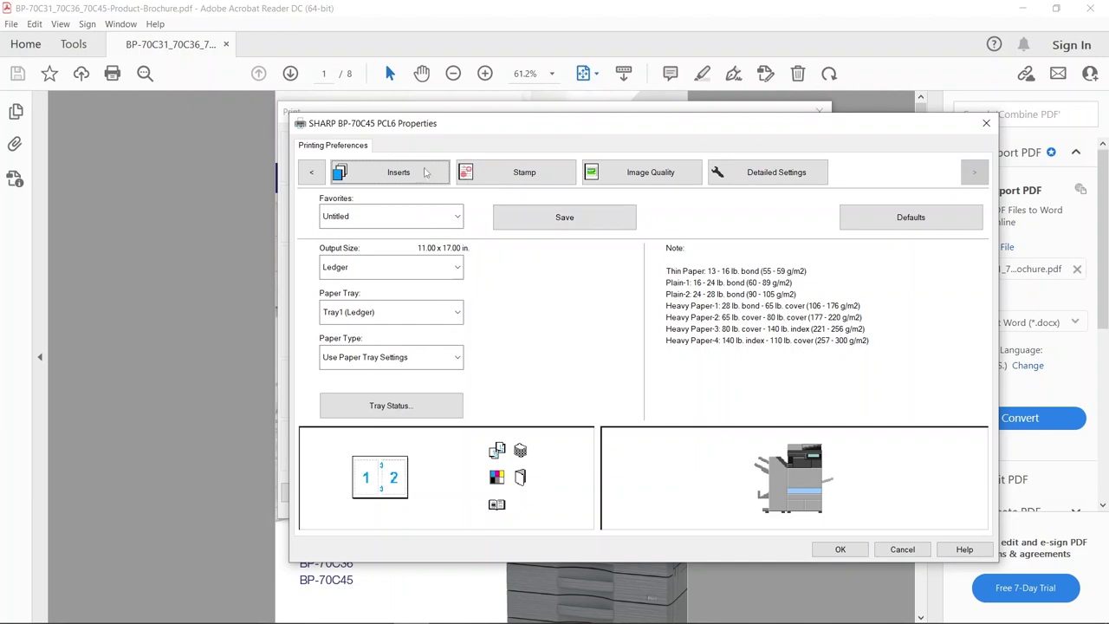
- Turn on Covers/Inserts and set the cover paper type to Heavy Paper-1
{"action": "left_click", "coordinate": [392, 179]}
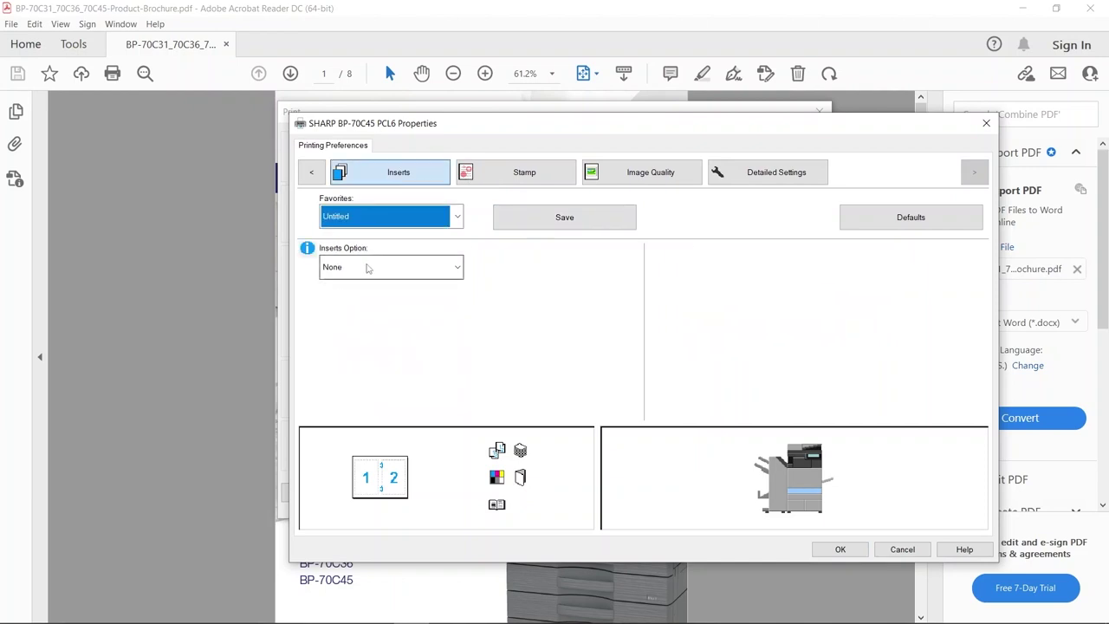
{"action": "left_click", "coordinate": [366, 268]}
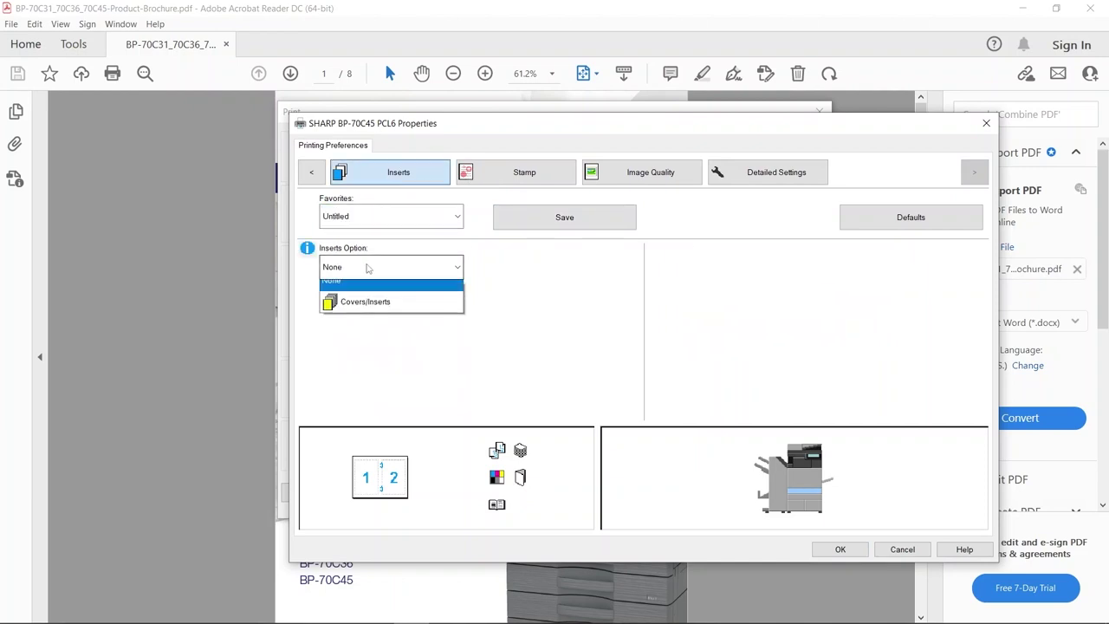
{"action": "left_click", "coordinate": [359, 317]}
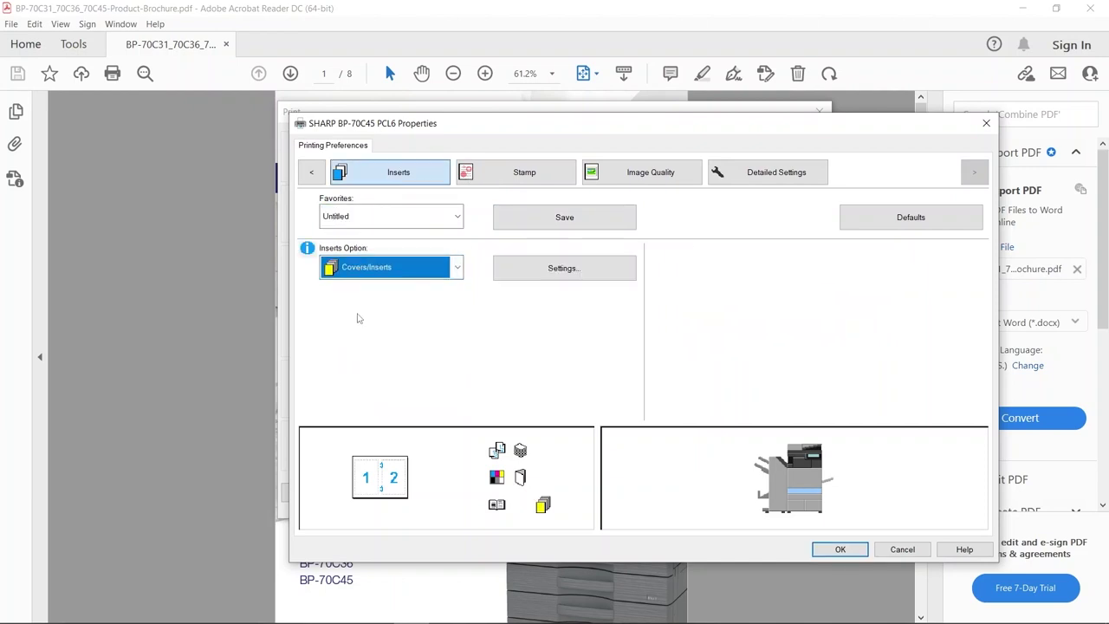
{"action": "left_click", "coordinate": [559, 268]}
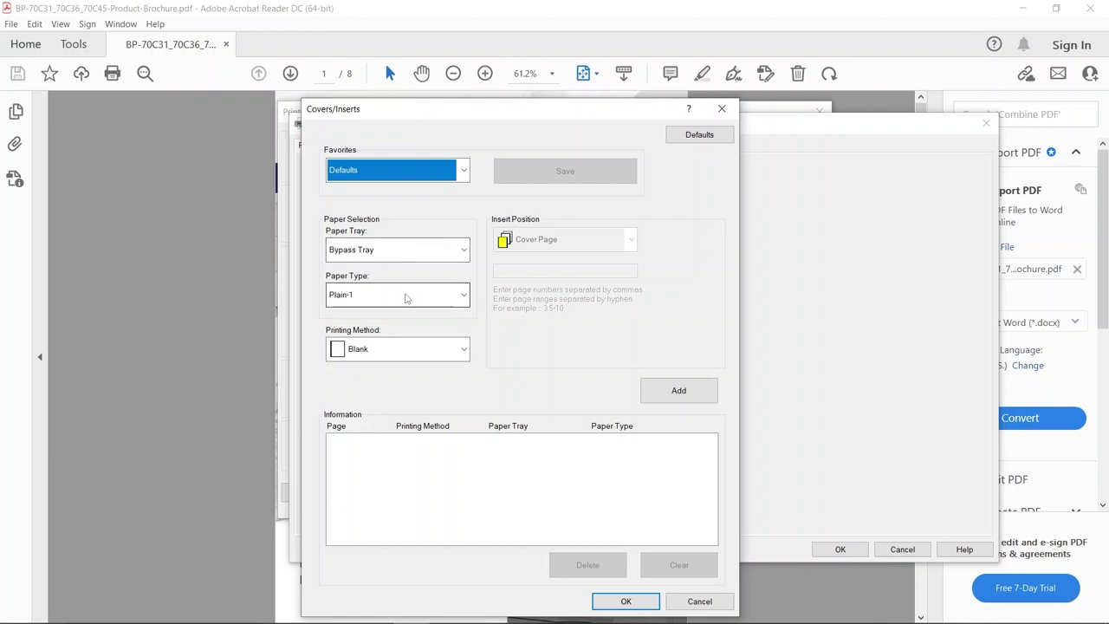
{"action": "left_click", "coordinate": [405, 297]}
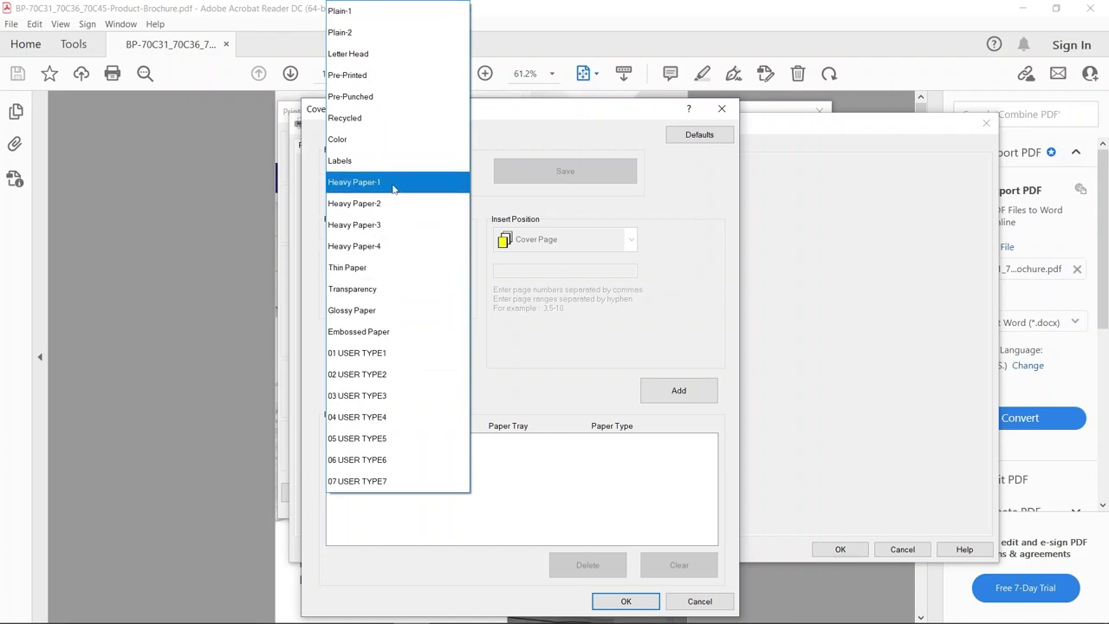
{"action": "left_click", "coordinate": [393, 189]}
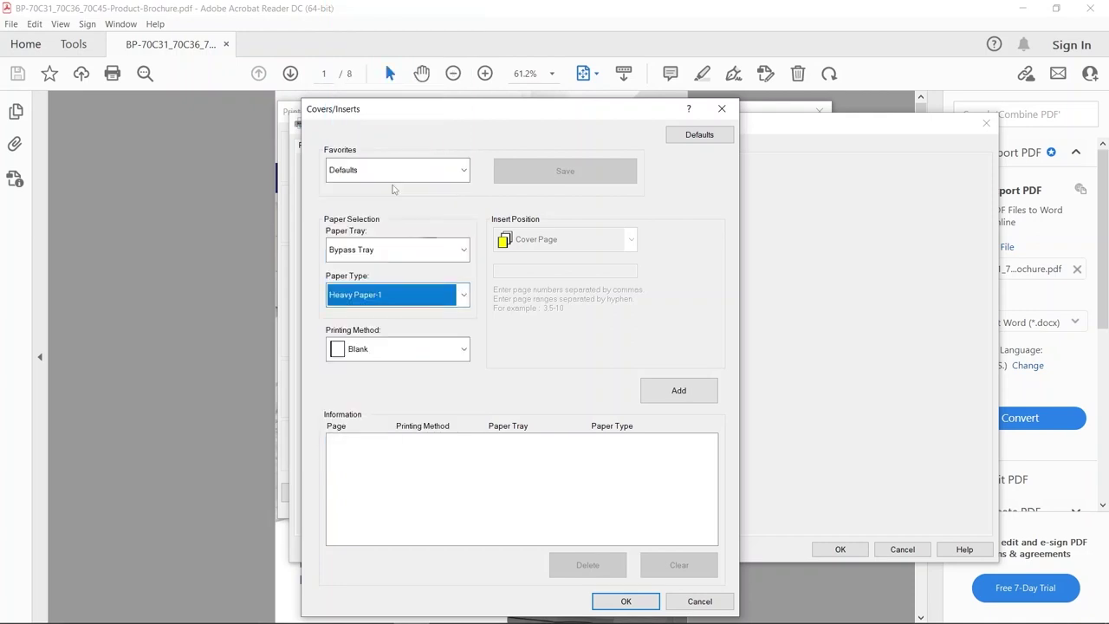
- Make the cover print 2-sided, add it, and save it as favourite 'cover'
{"action": "left_click", "coordinate": [369, 352]}
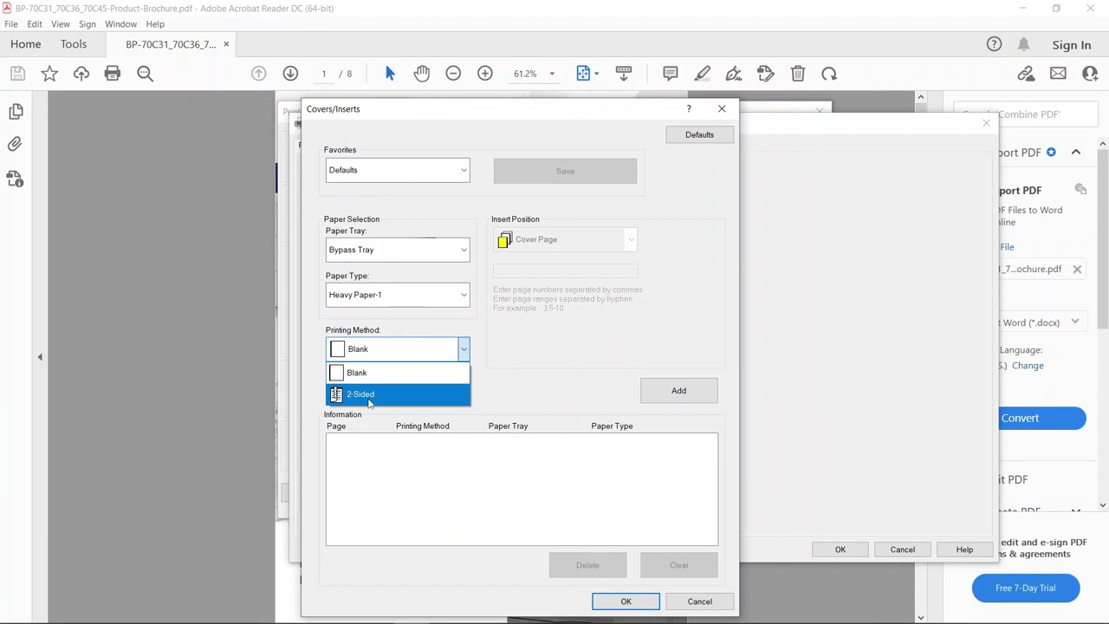
{"action": "left_click", "coordinate": [368, 400]}
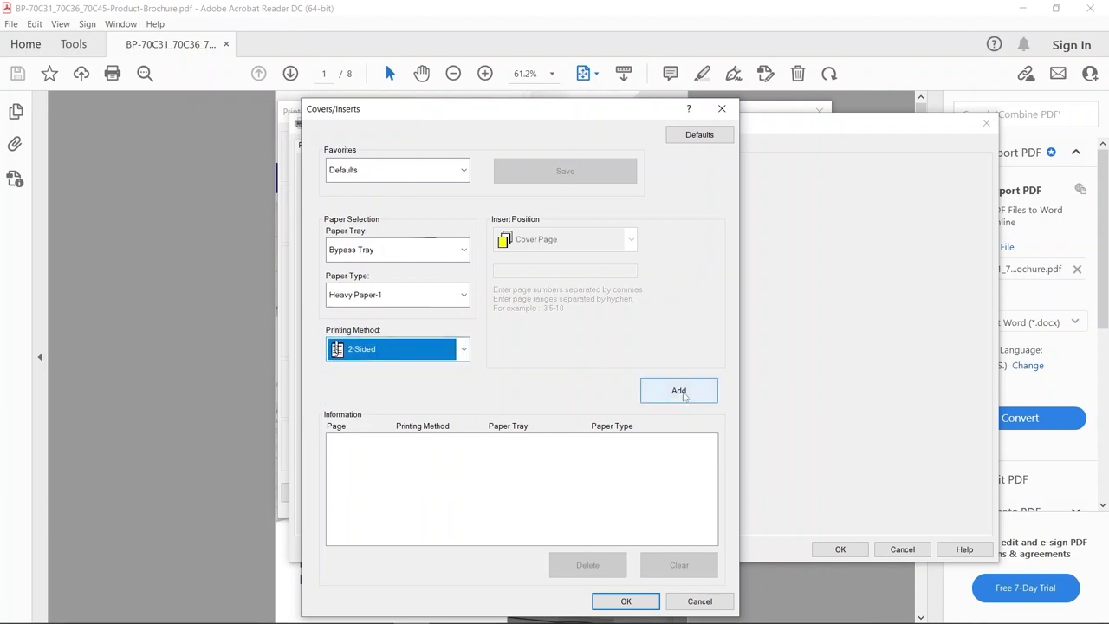
{"action": "left_click", "coordinate": [679, 391]}
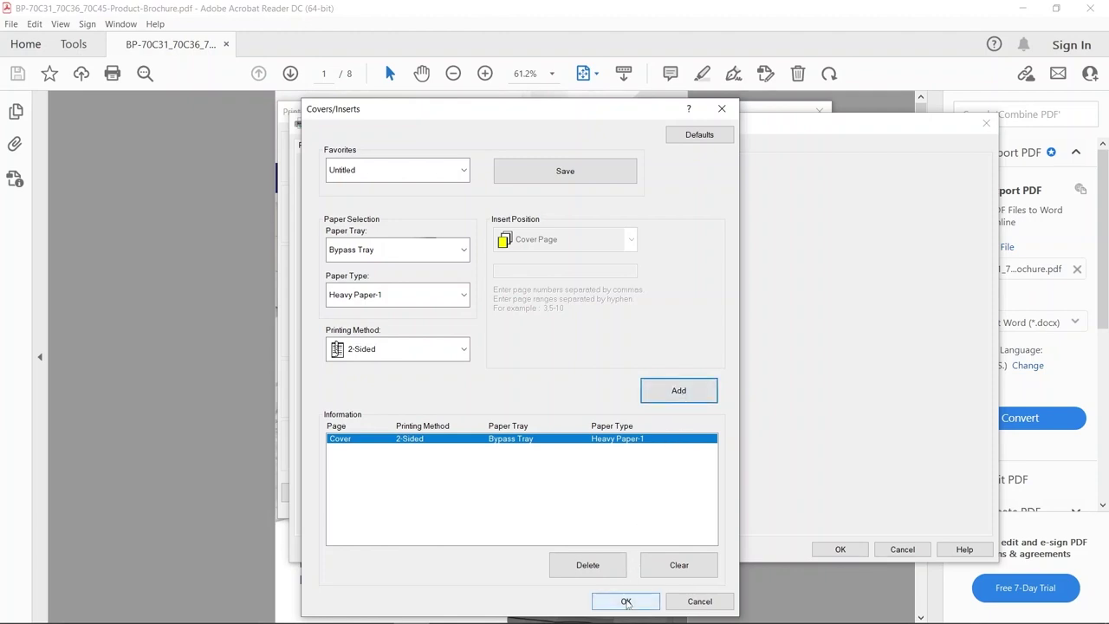
{"action": "left_click", "coordinate": [625, 601]}
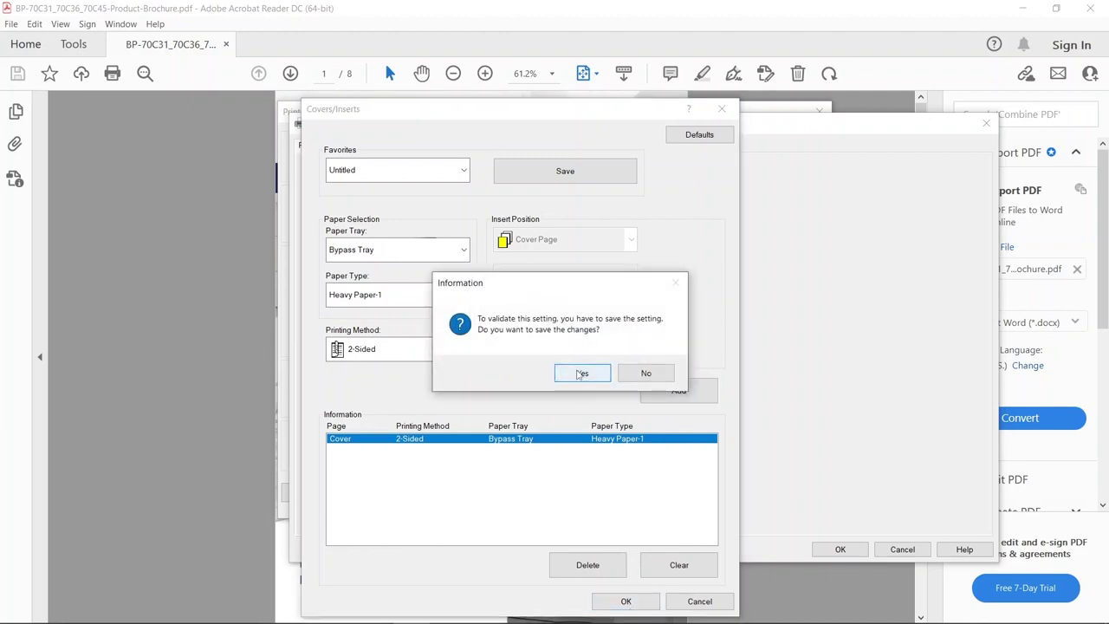
{"action": "left_click", "coordinate": [581, 373]}
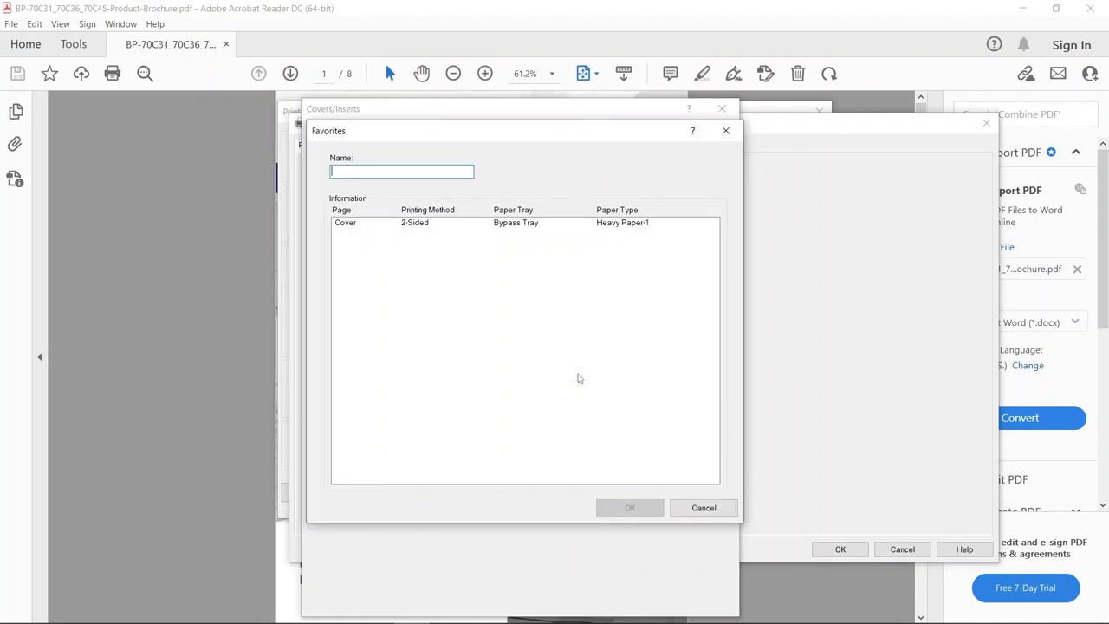
{"action": "type", "text": "cover"}
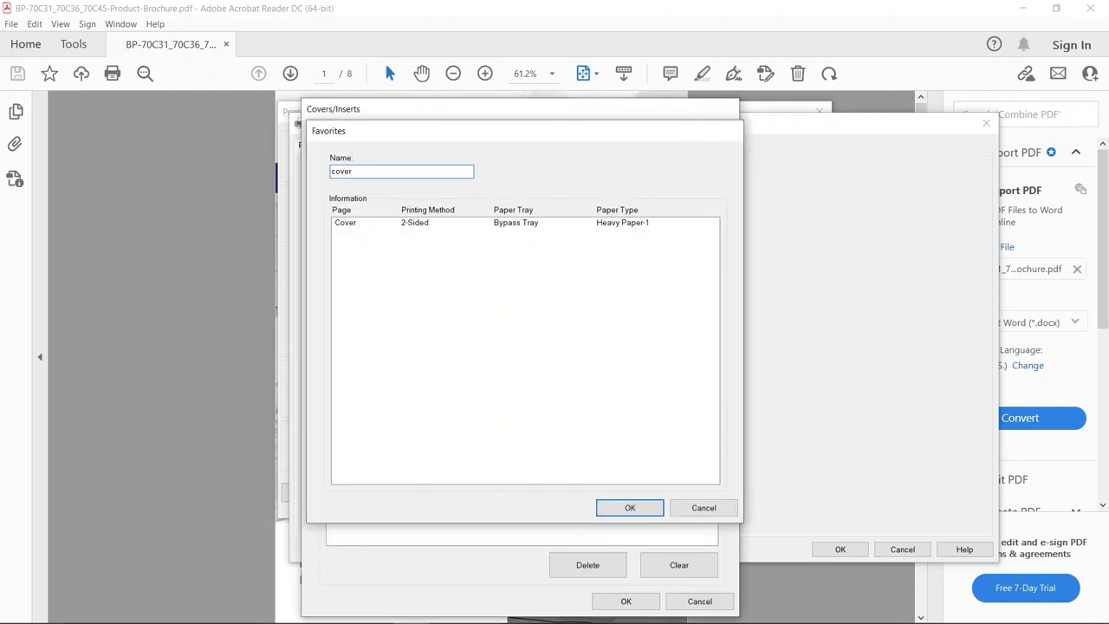
{"action": "key", "text": "Return"}
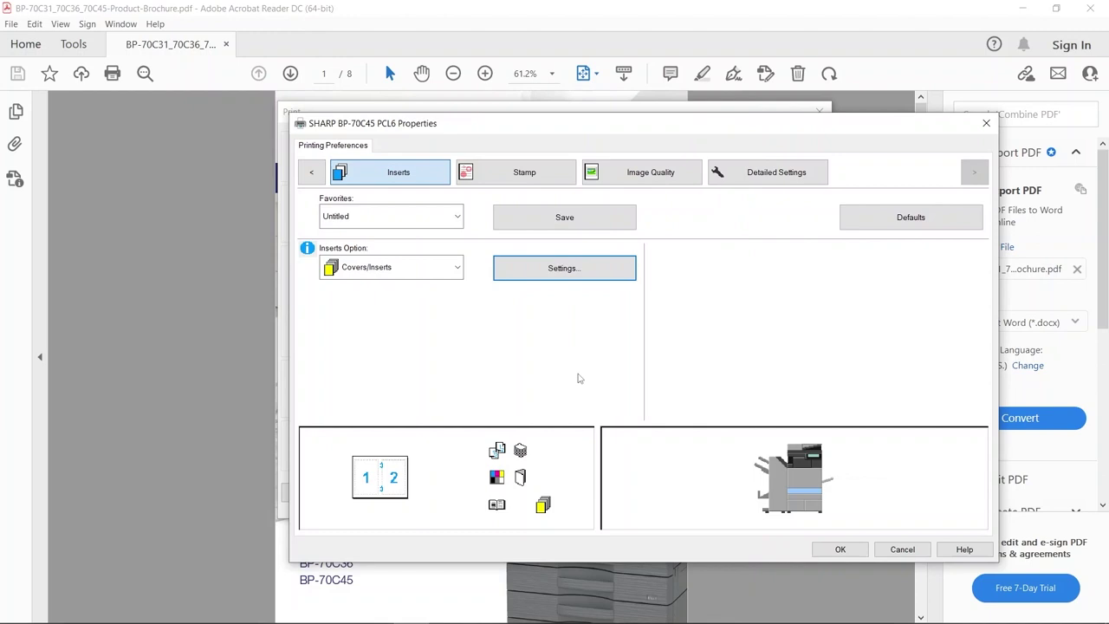
- Load the Factory Defaults favourite, set 2-Sided Printing to None, and close printer properties unchanged
{"action": "left_click", "coordinate": [309, 175]}
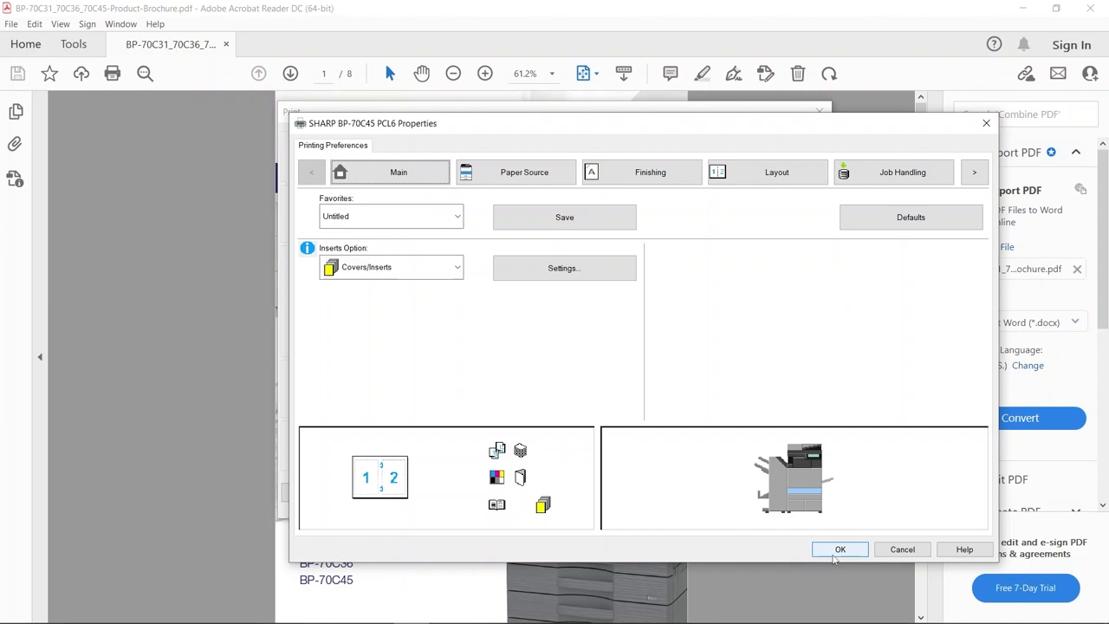
{"action": "left_click", "coordinate": [425, 219]}
{"action": "left_click", "coordinate": [401, 240]}
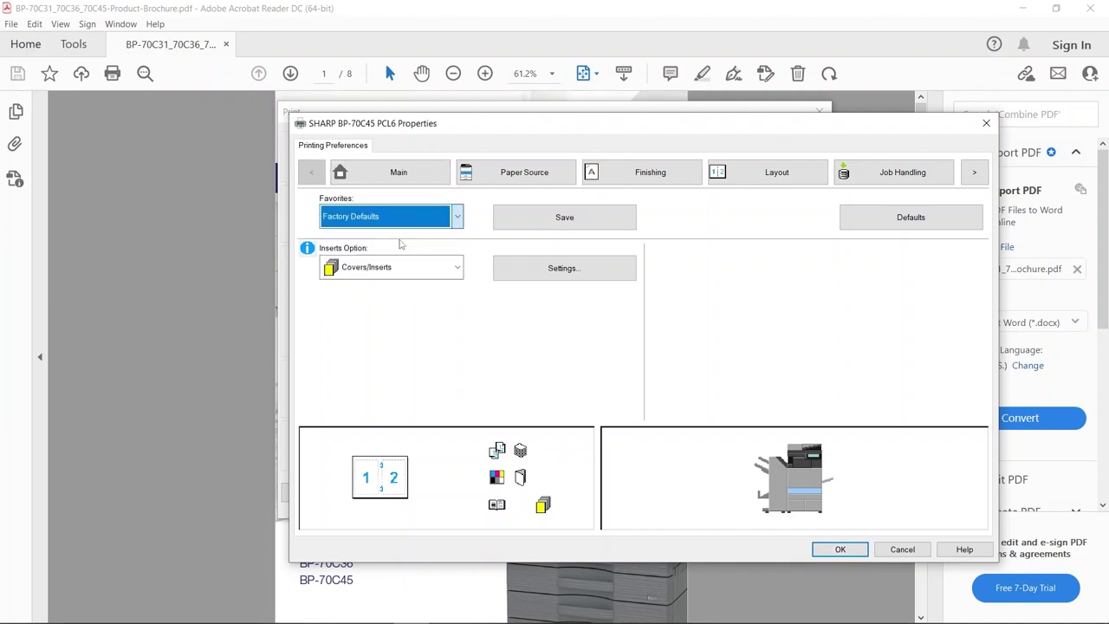
{"action": "left_click", "coordinate": [404, 179]}
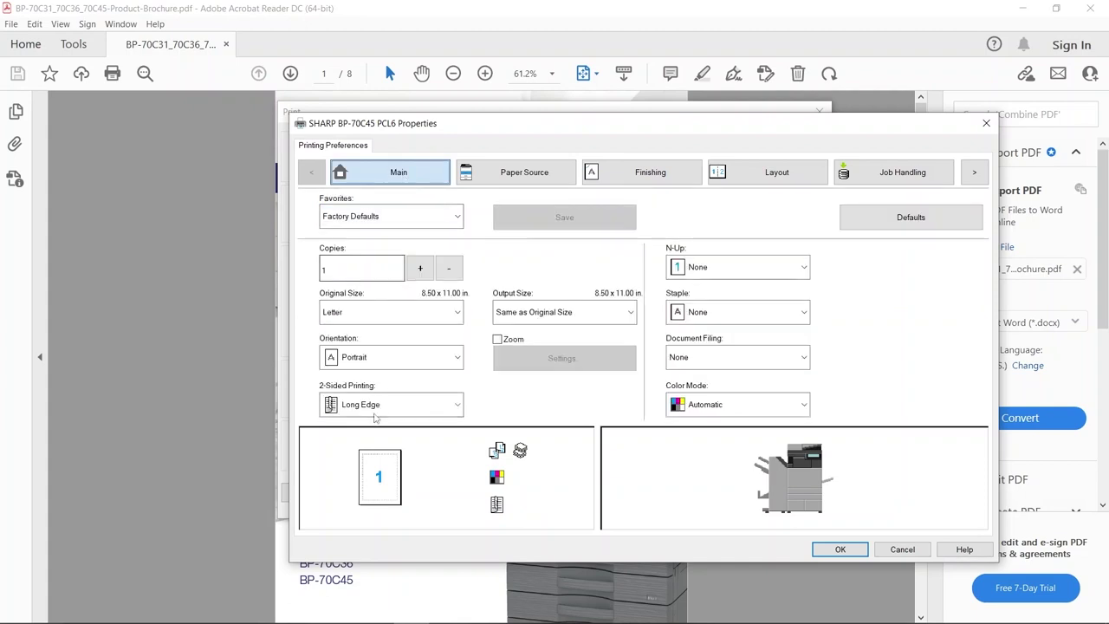
{"action": "left_click", "coordinate": [379, 405]}
{"action": "left_click", "coordinate": [375, 419]}
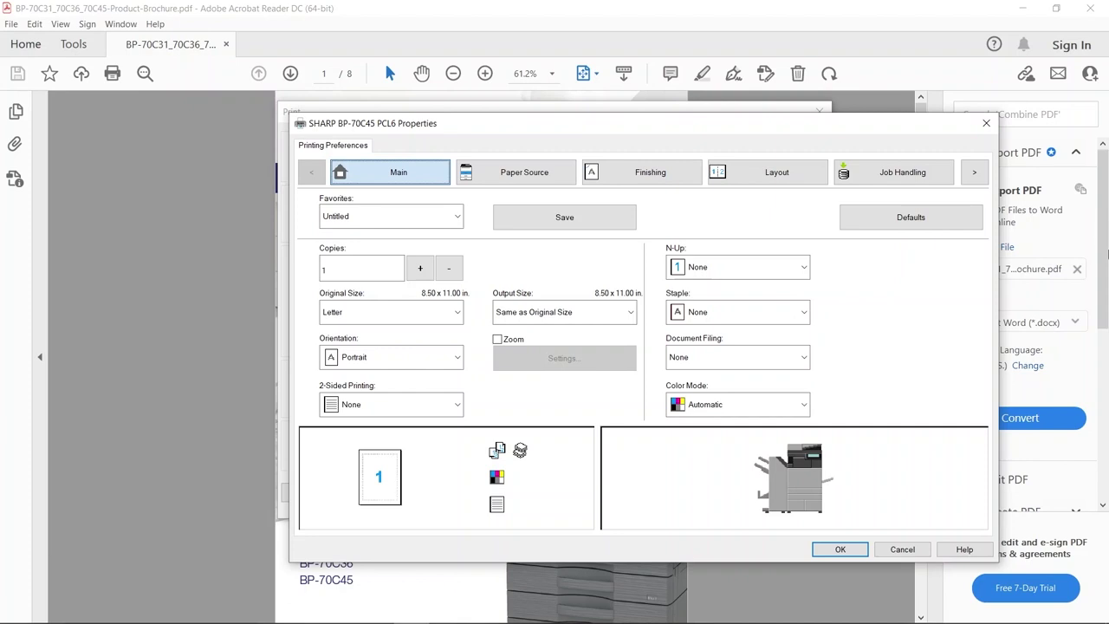
{"action": "left_click", "coordinate": [902, 550]}
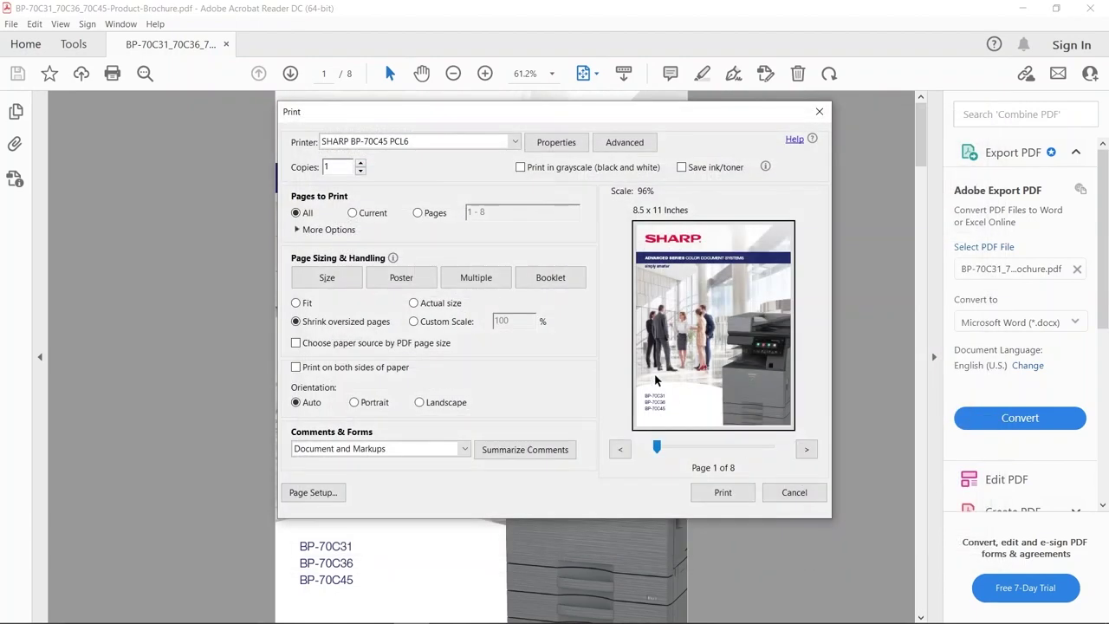
- Switch Page Sizing & Handling to Booklet printing in Landscape orientation
{"action": "left_click", "coordinate": [552, 278]}
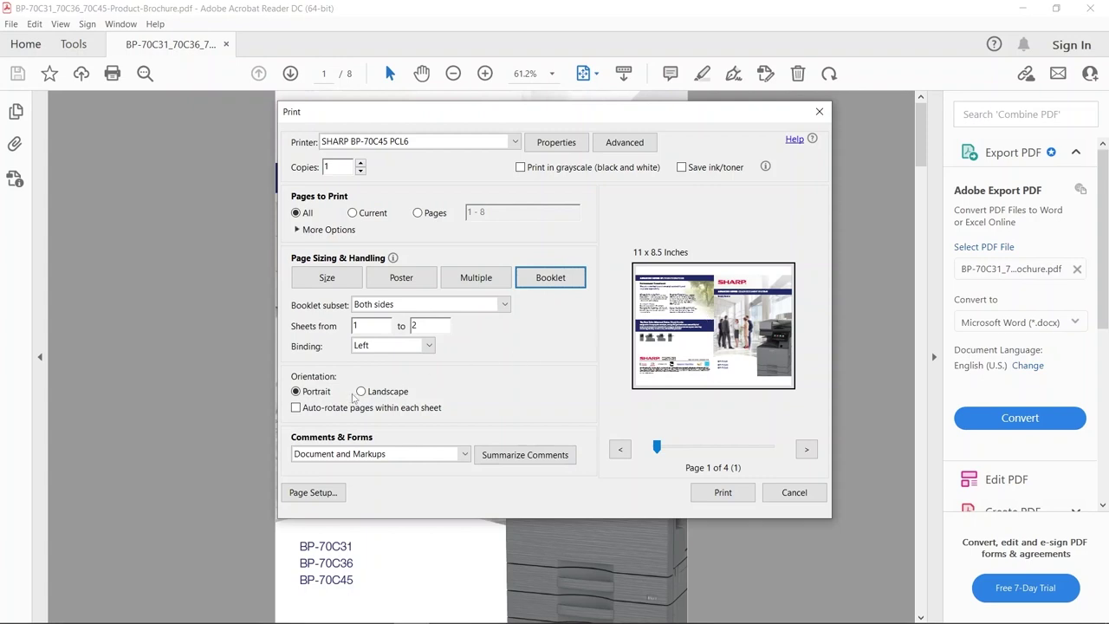
{"action": "left_click", "coordinate": [361, 392]}
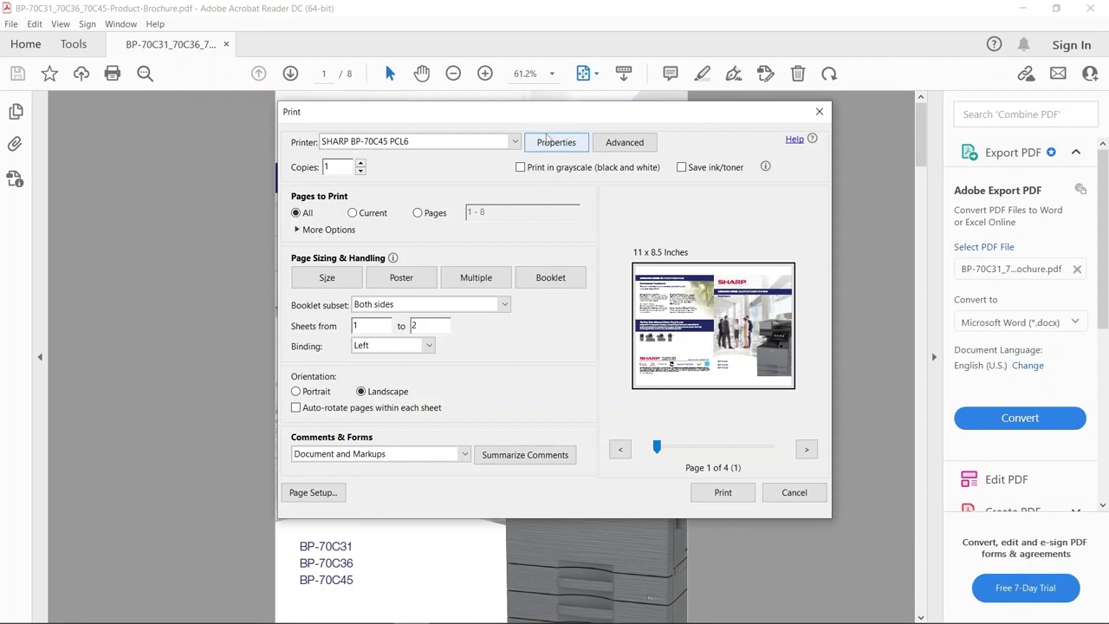
{"action": "left_click", "coordinate": [556, 142]}
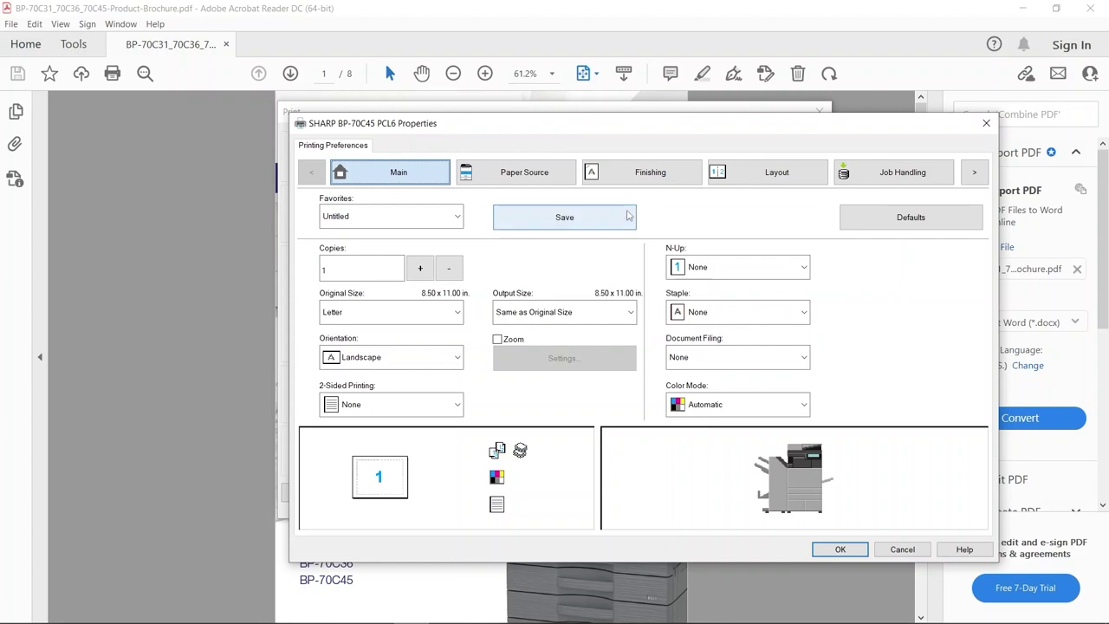
- Set Saddle Stitch stapling and Short Edge 2-sided printing on the Sharp printer
{"action": "left_click", "coordinate": [711, 316]}
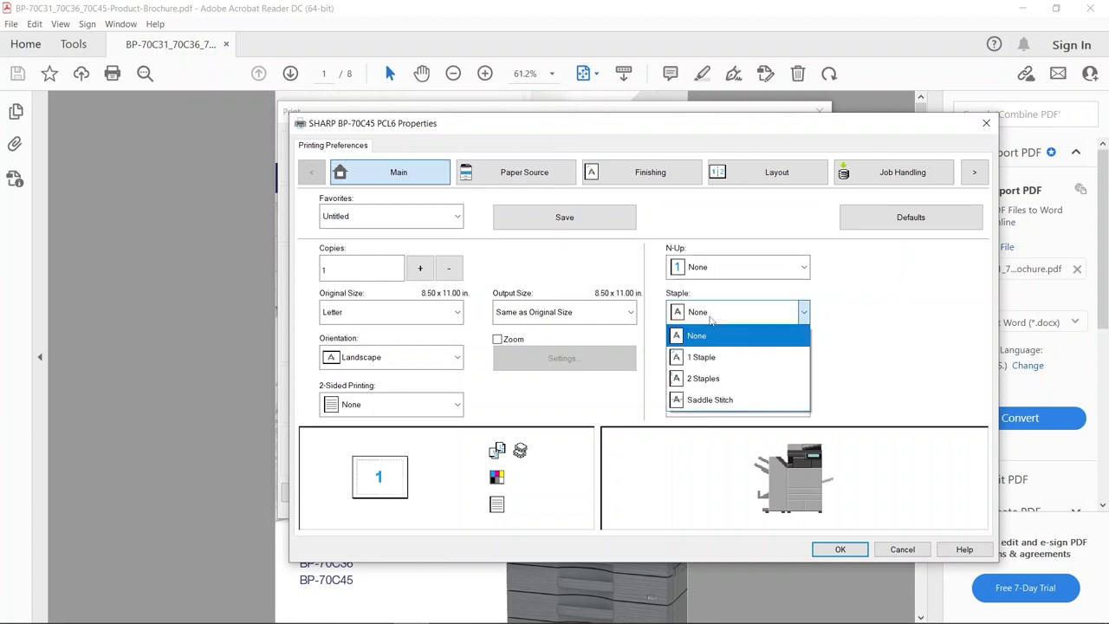
{"action": "left_click", "coordinate": [709, 400]}
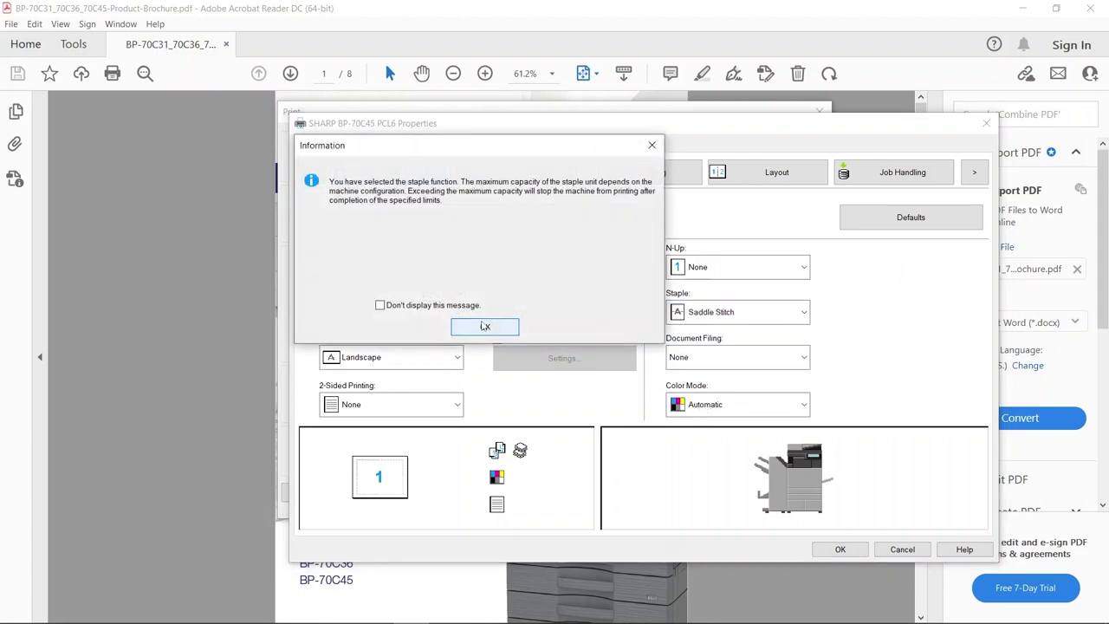
{"action": "left_click", "coordinate": [486, 327]}
{"action": "left_click", "coordinate": [400, 405]}
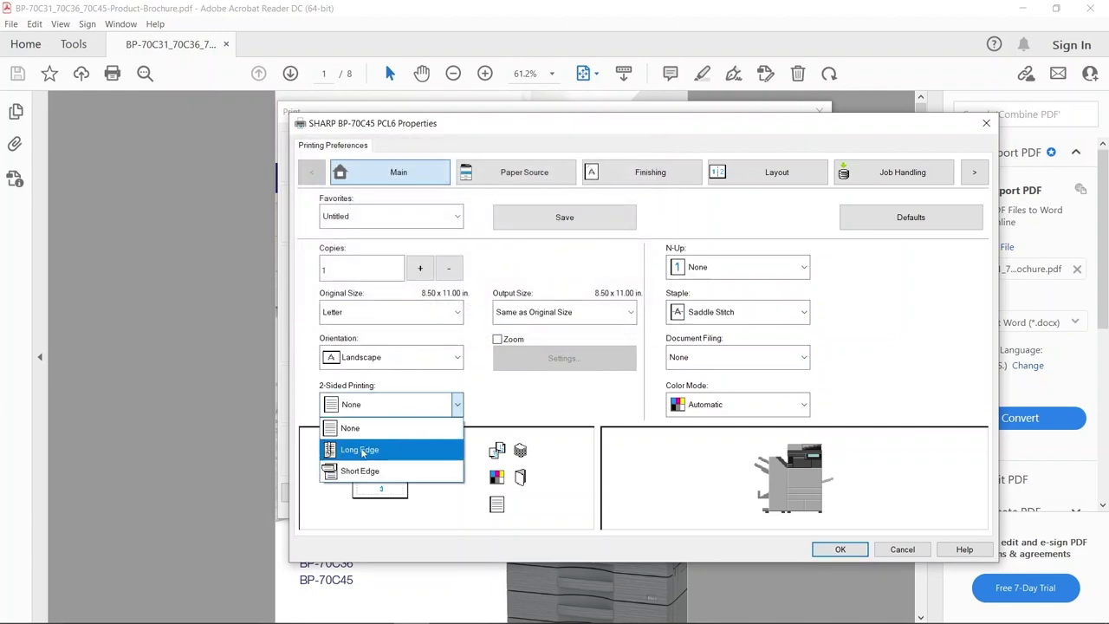
{"action": "left_click", "coordinate": [359, 475]}
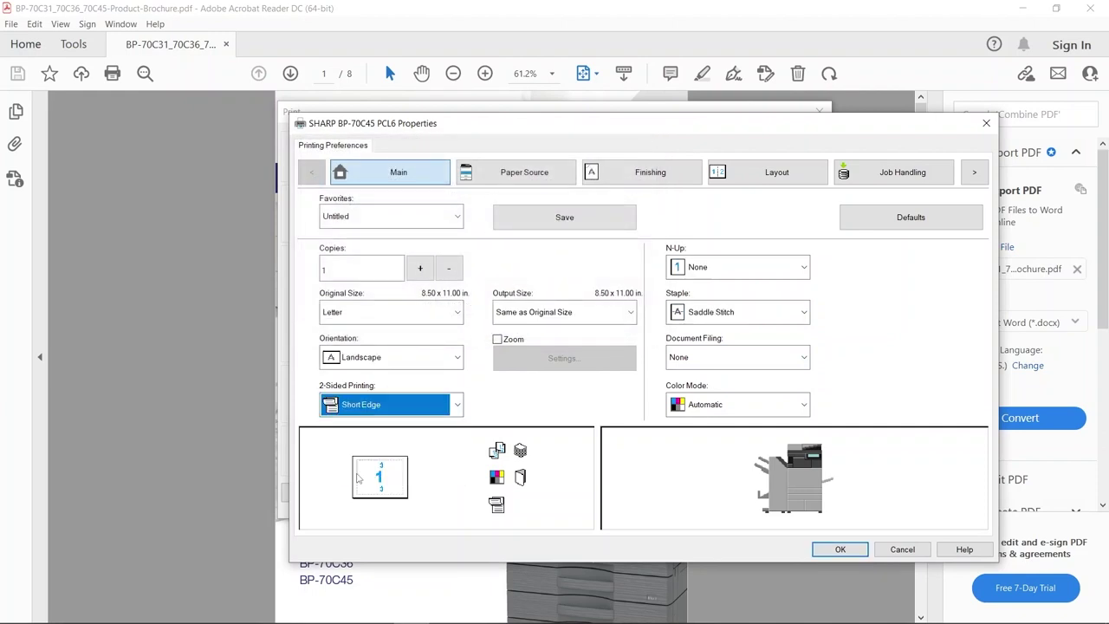